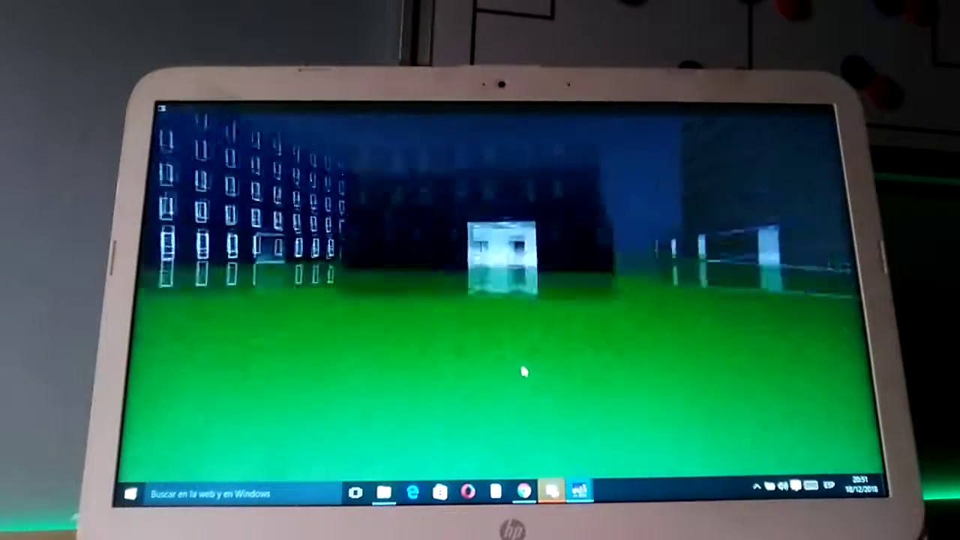
Walk across the lawn through the lit entrance into the tower lobby
key(w)
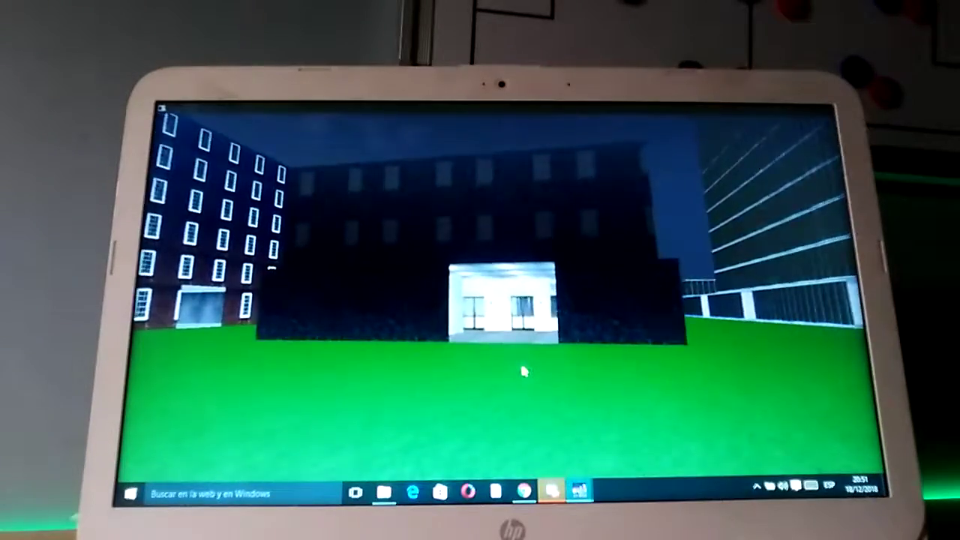
key(w)
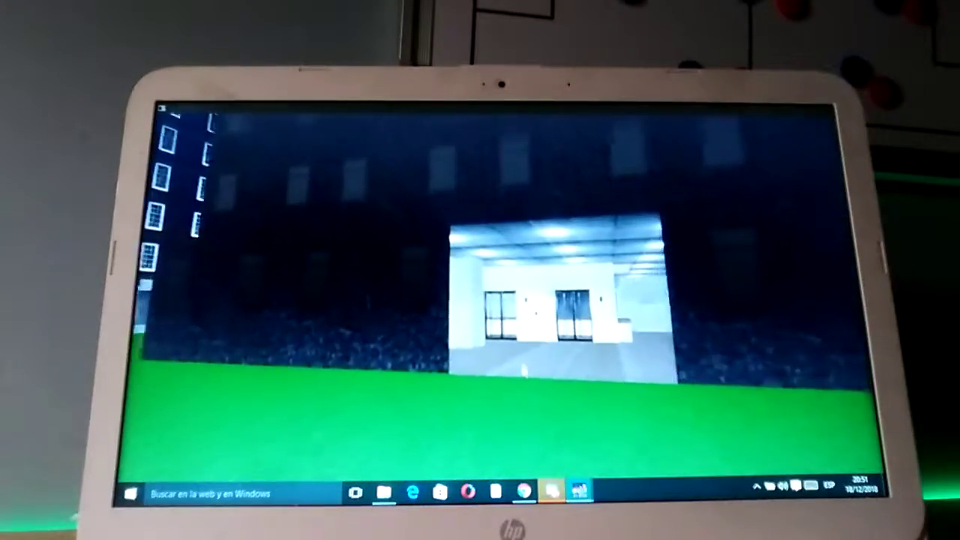
key(w)
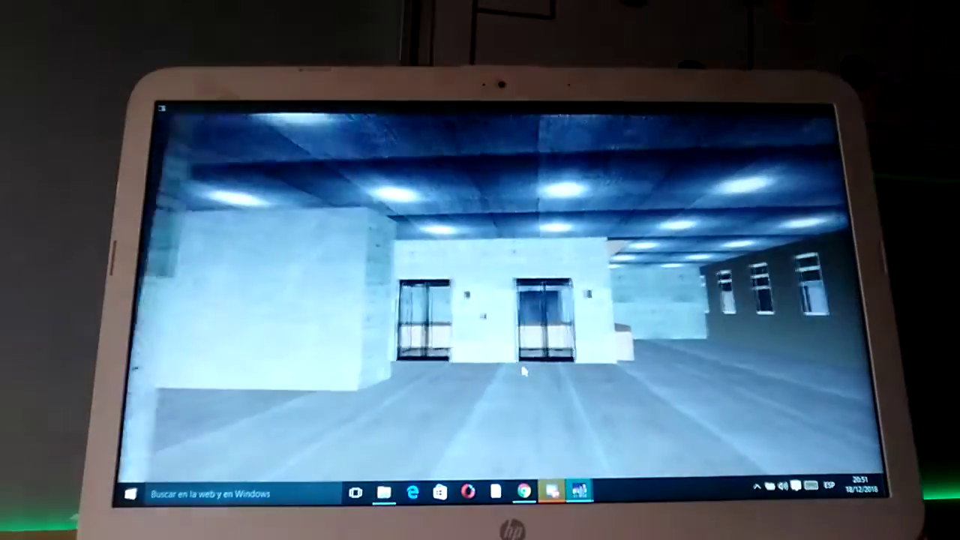
key(w)
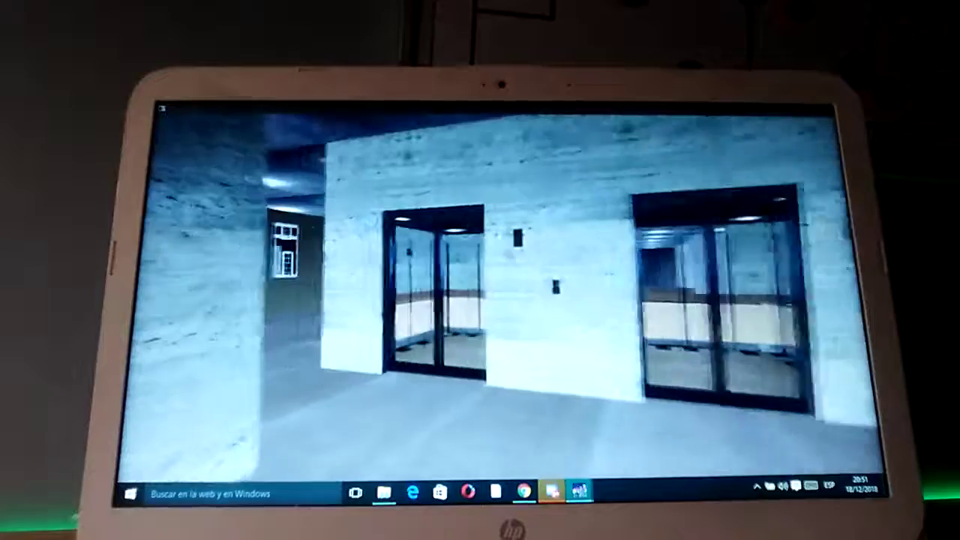
key(w)
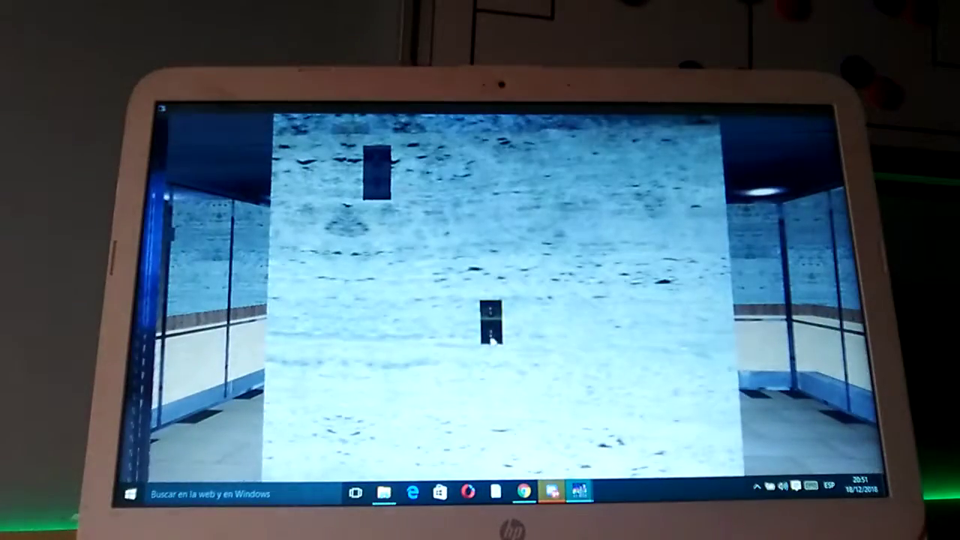
Step into the glass lift and pick a floor on its keypad
key(Left)
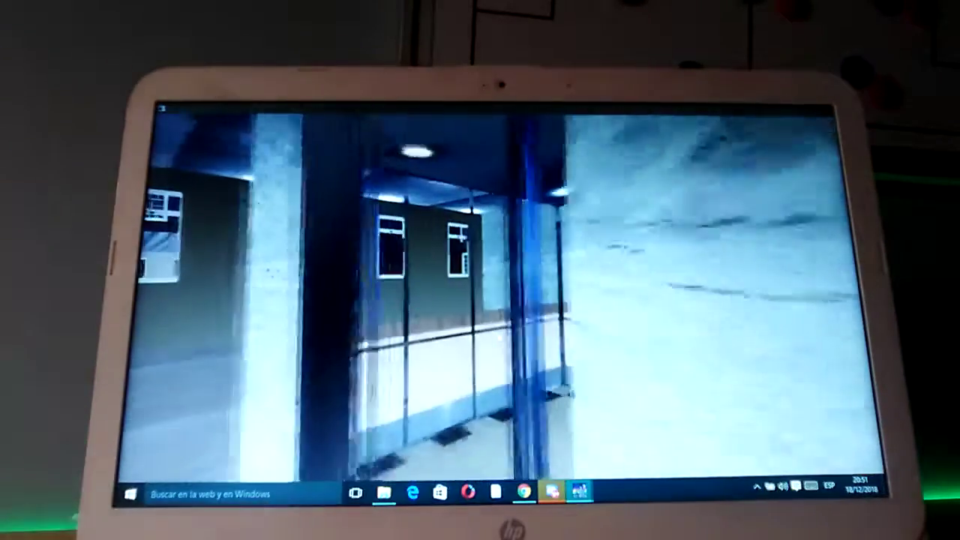
key(Left)
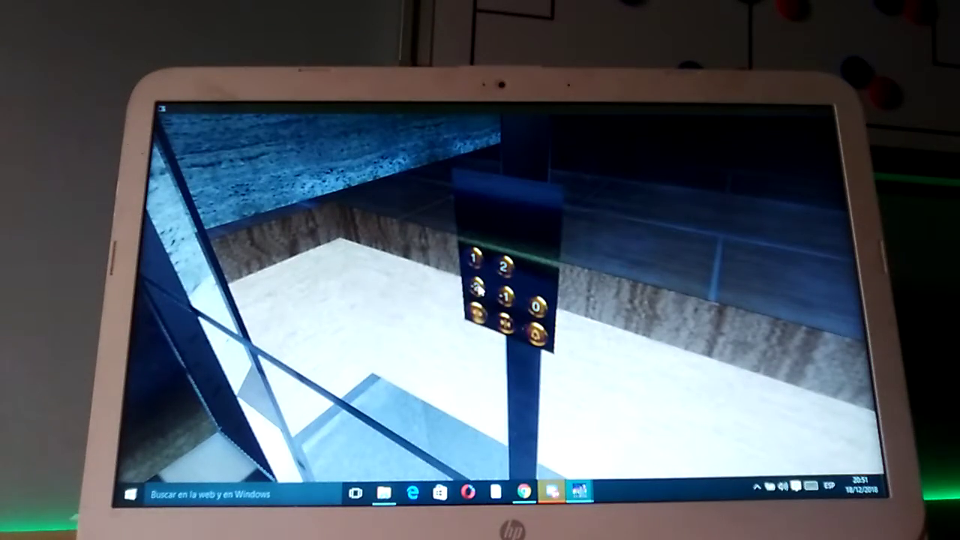
click(475, 285)
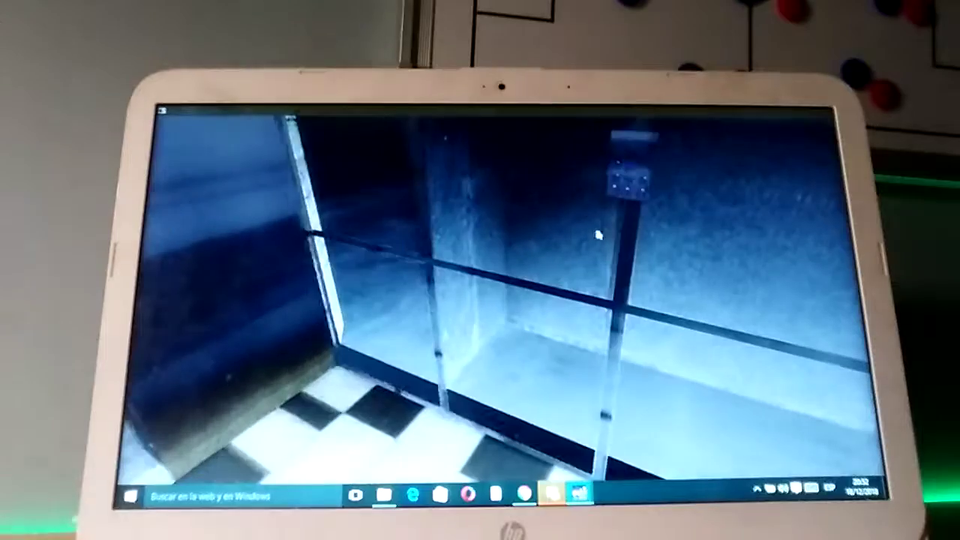
Press a keypad button to send the glass lift to another floor
click(631, 173)
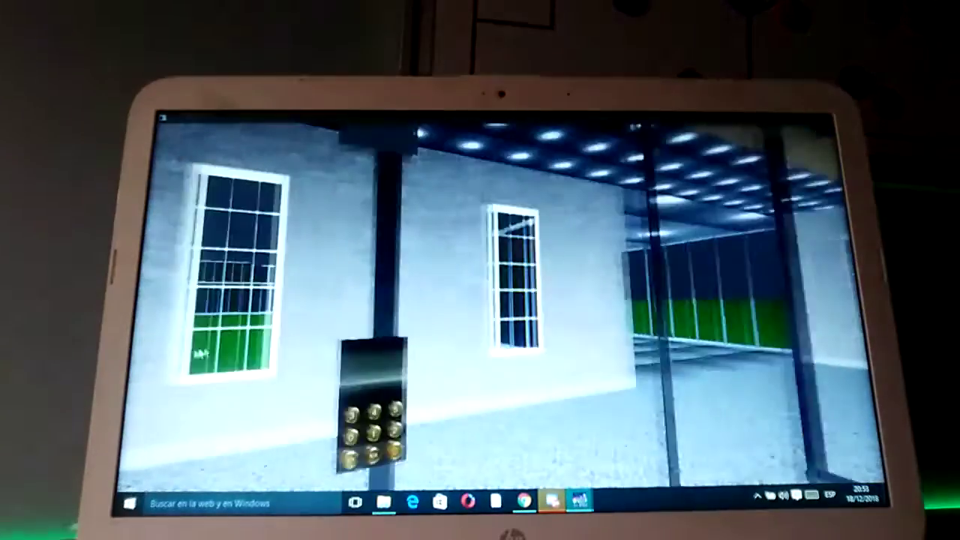
Walk out of the lift onto the tiled floor, then bring up the Discord chat
key(Up)
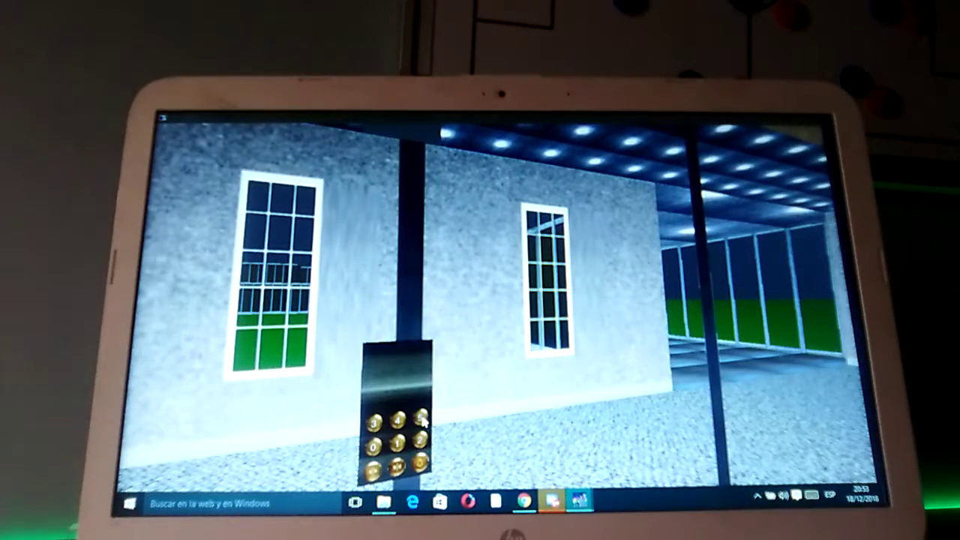
key(Left)
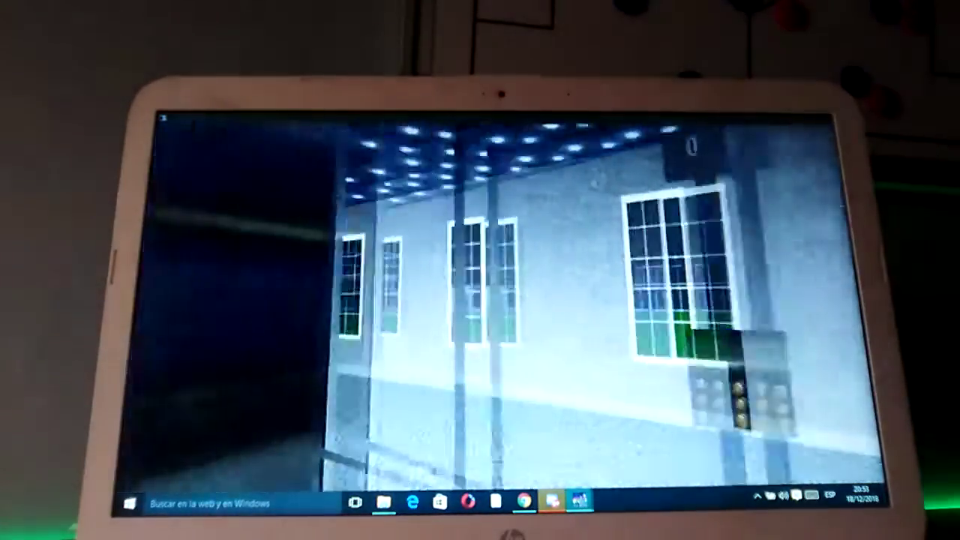
key(Left)
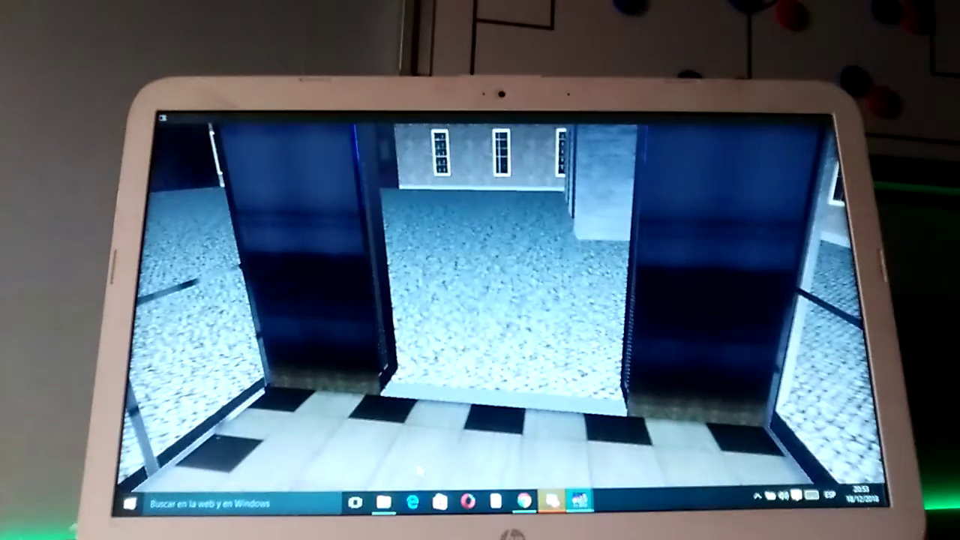
key(Up)
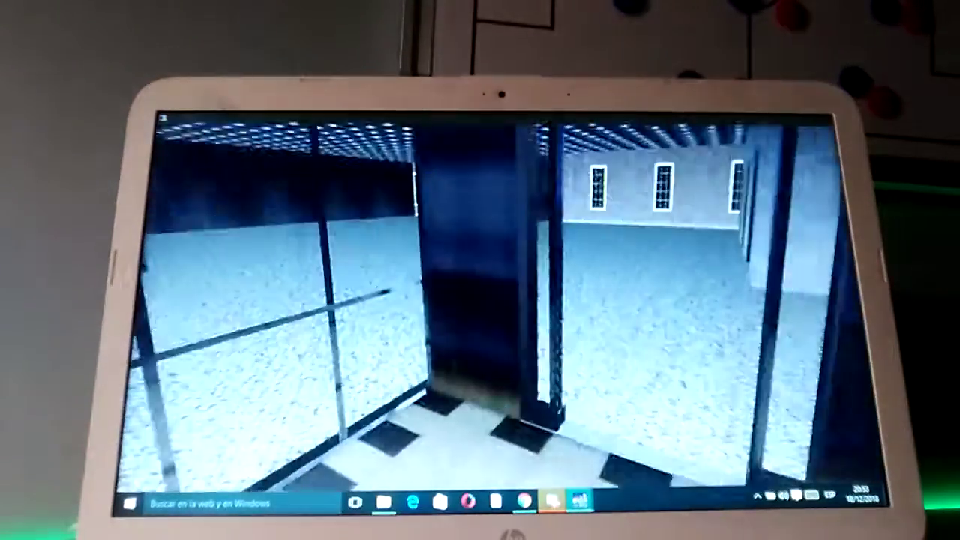
key(Left)
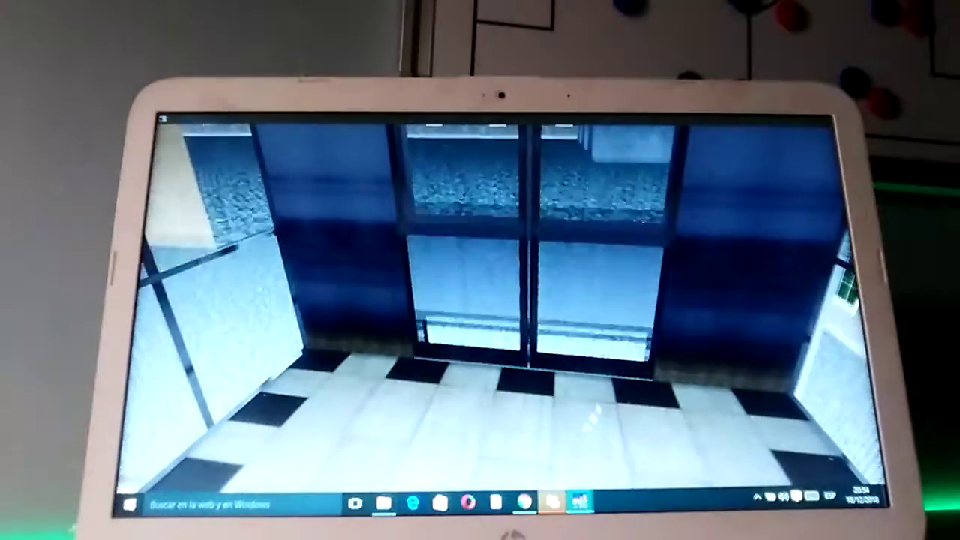
click(550, 500)
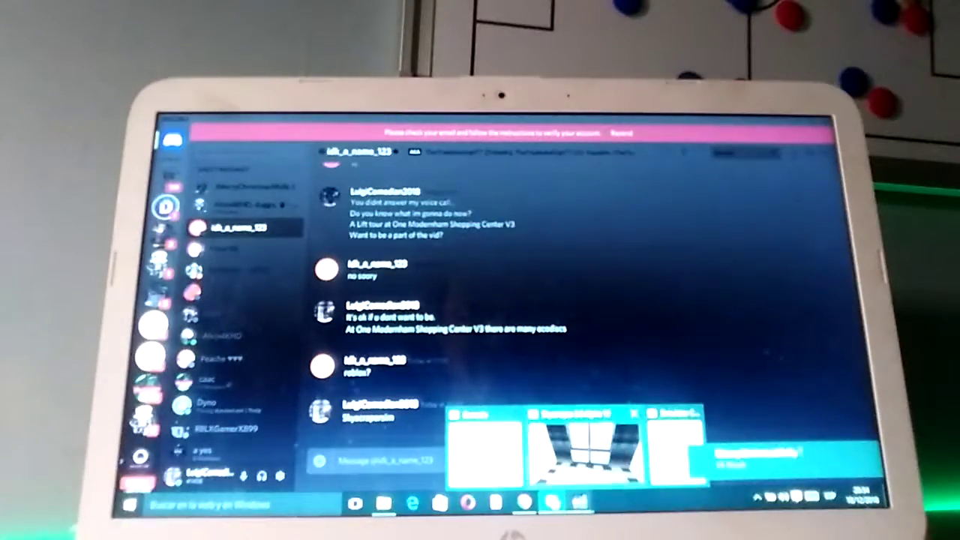
Return to Roblox, step out into the hall, walk back into the lift and pick a floor
click(585, 446)
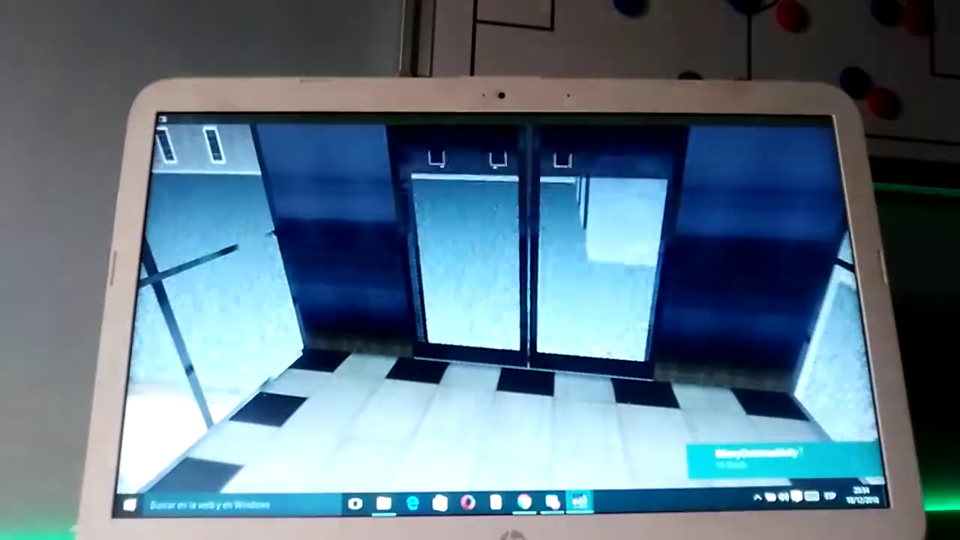
key(w)
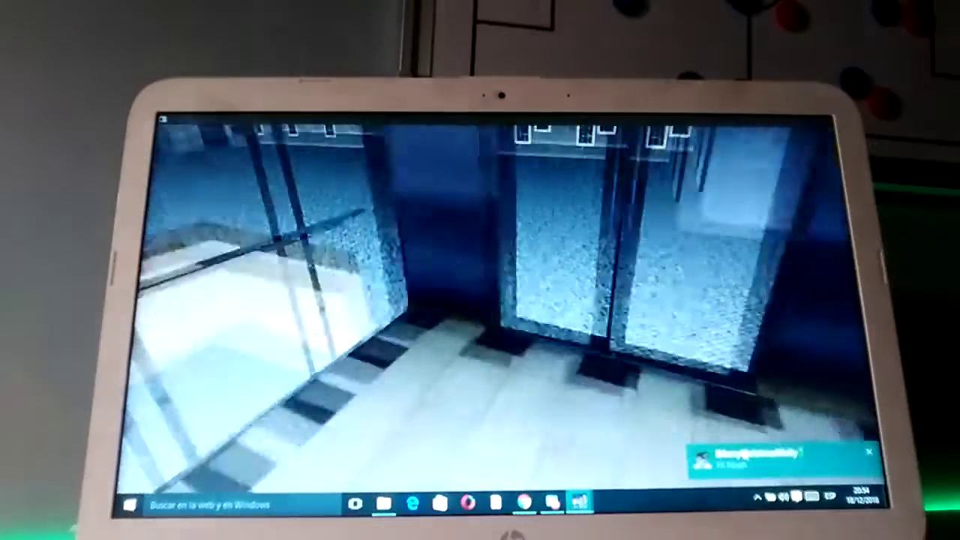
key(Left)
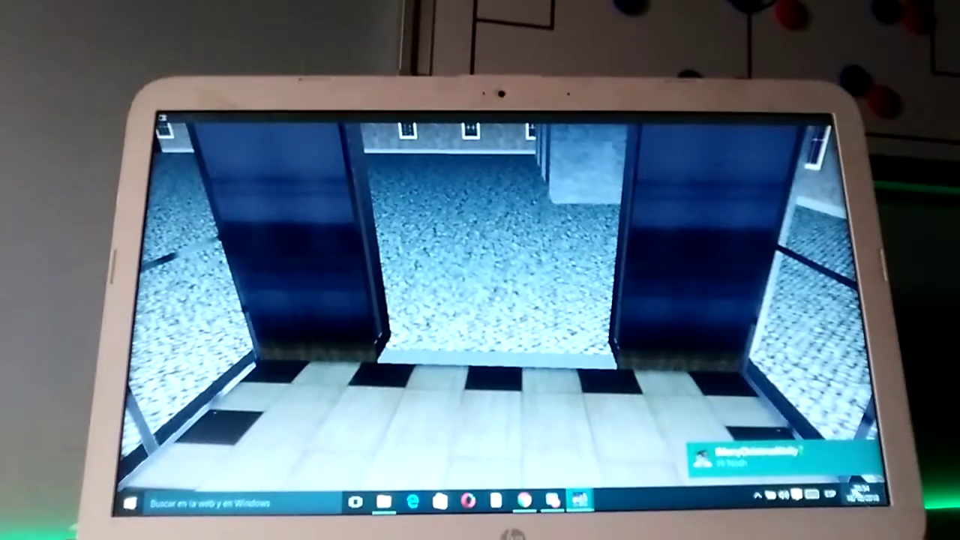
key(w)
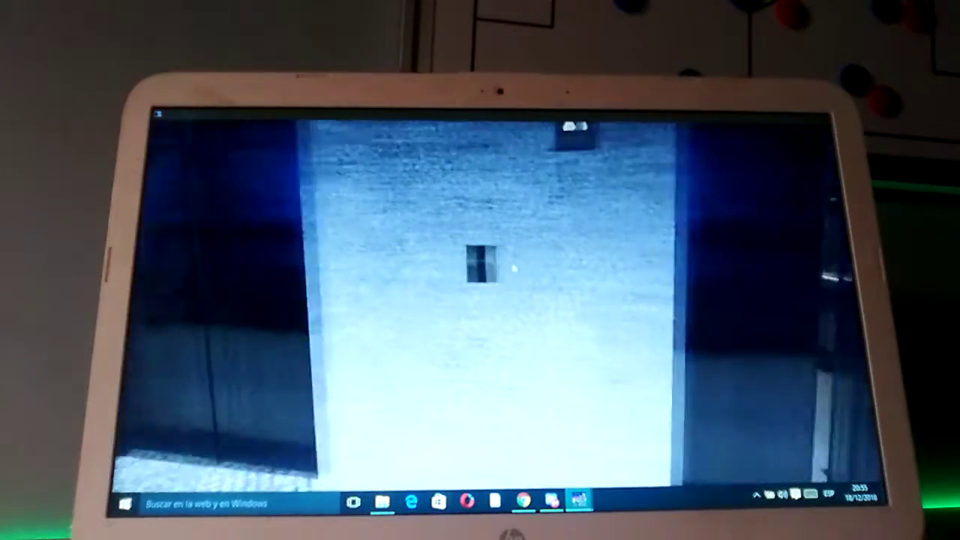
key(w)
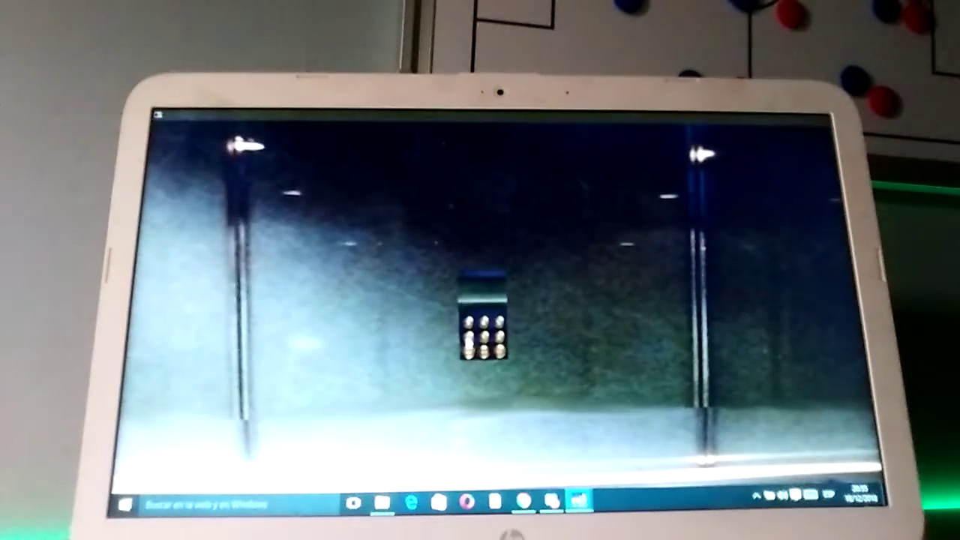
click(484, 353)
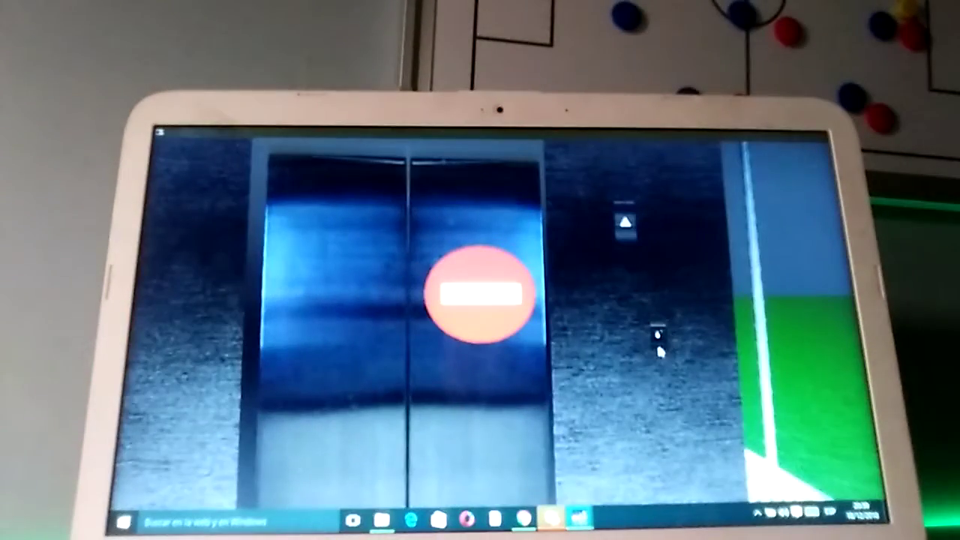
Press the call button beside the service lift doors and step into the cabin
click(660, 336)
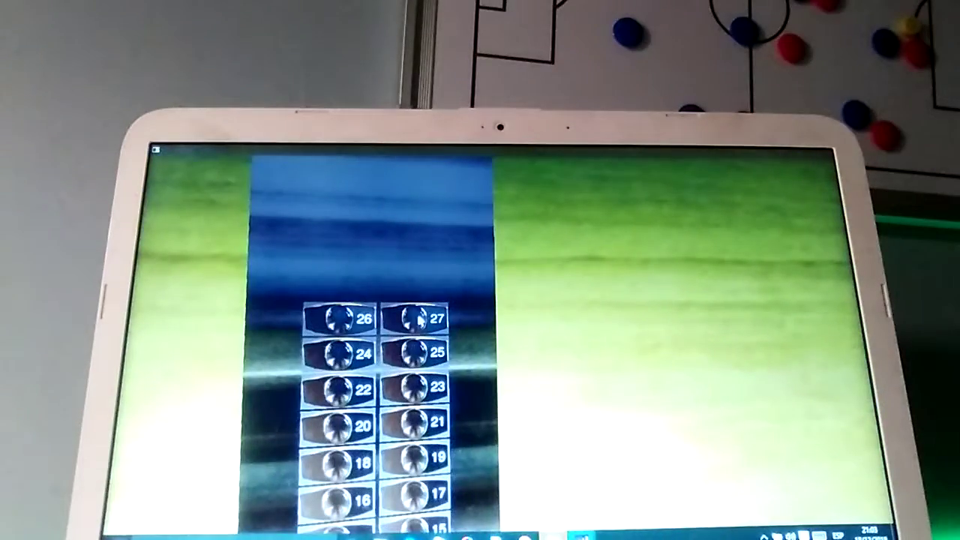
Send the lift to floor 27 and turn toward its open doors
click(417, 320)
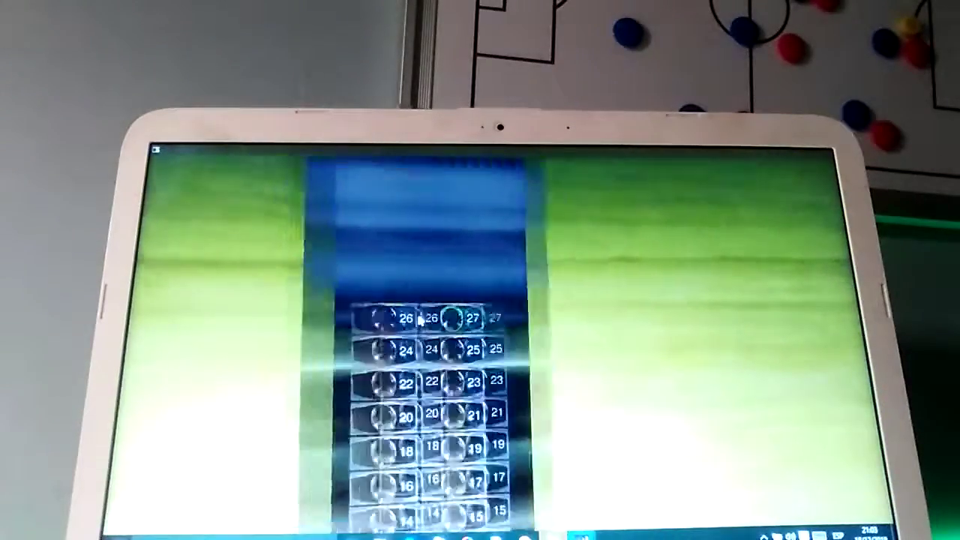
key(Right)
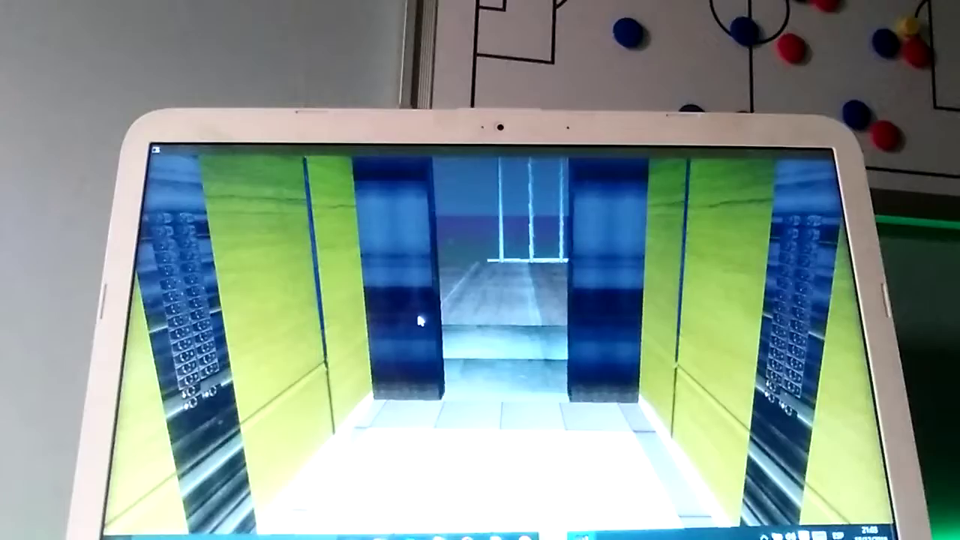
key(Left)
key(Right)
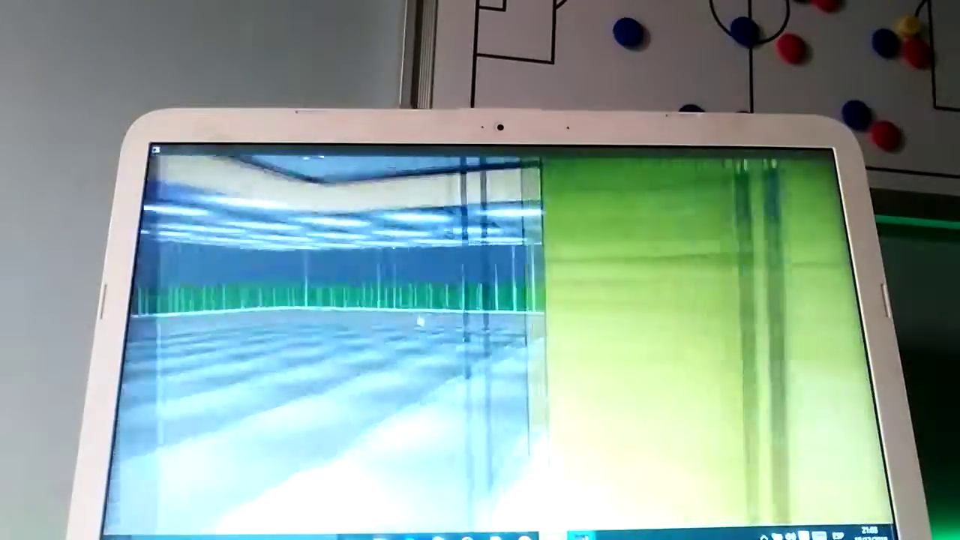
Walk across the open office floor past the pillar toward the dark doorways
key(Up)
key(Right)
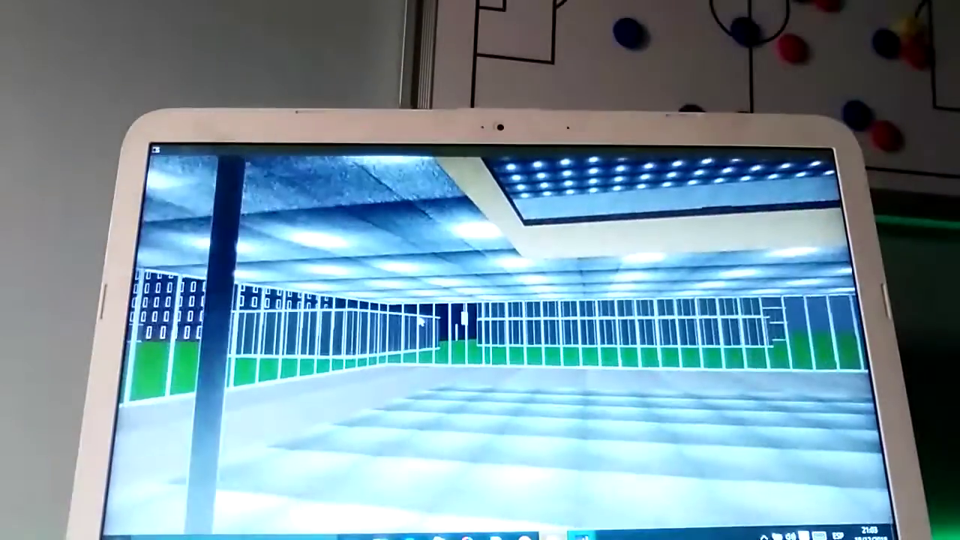
key(Up)
key(Up)
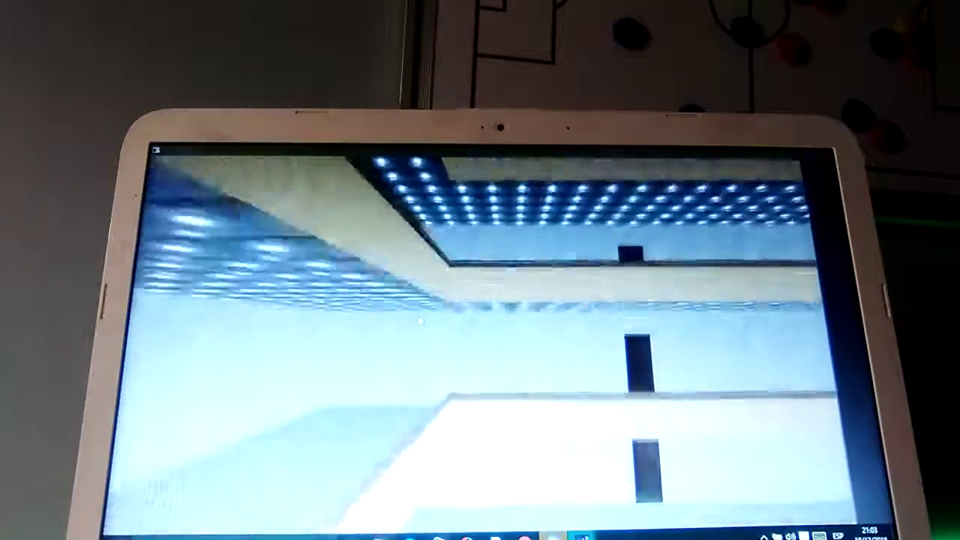
key(Up)
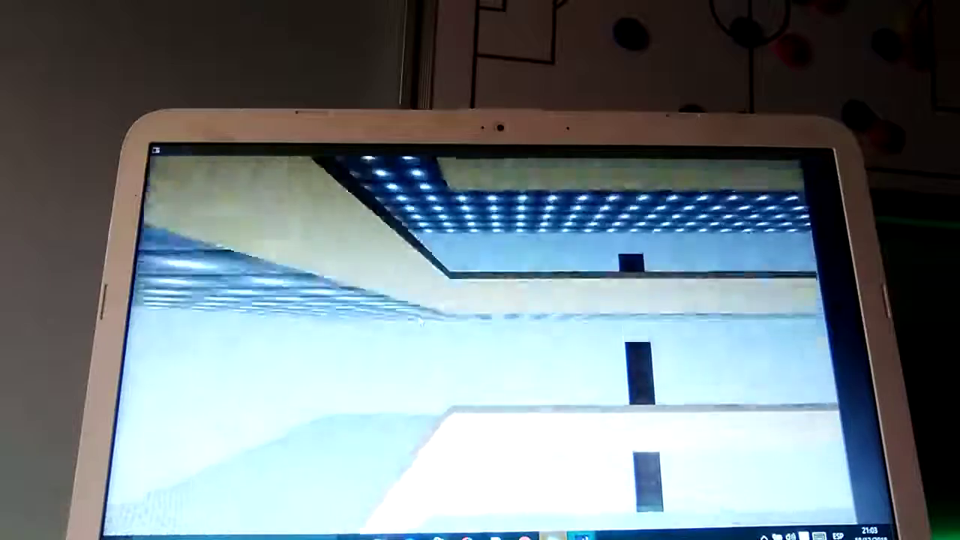
key(Up)
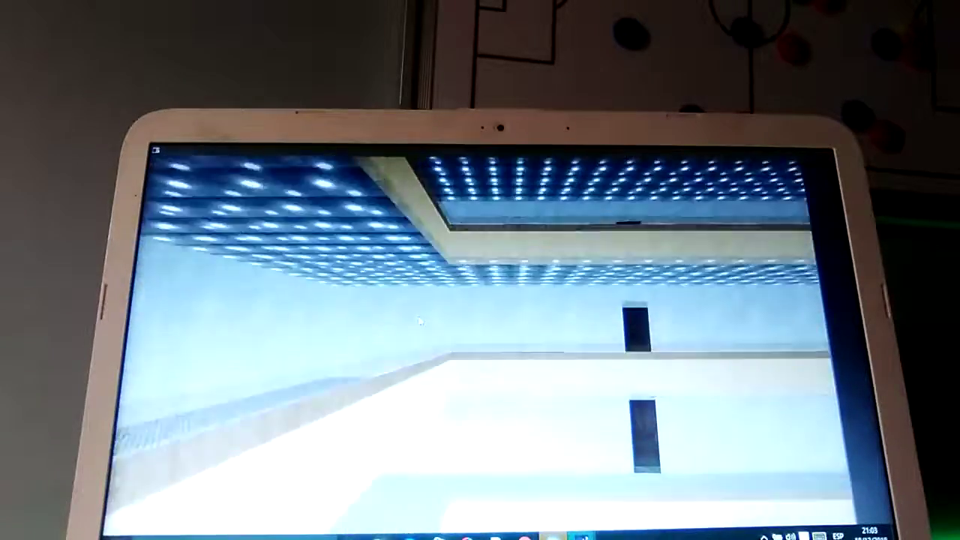